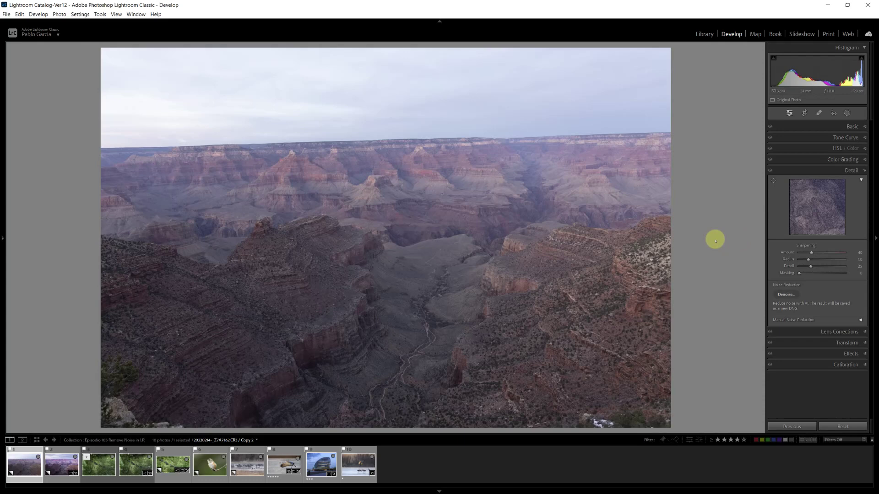
# Zoom into the canyon rim of the Grand Canyon photo in Develop to inspect its noise
pyautogui.click(475, 126)
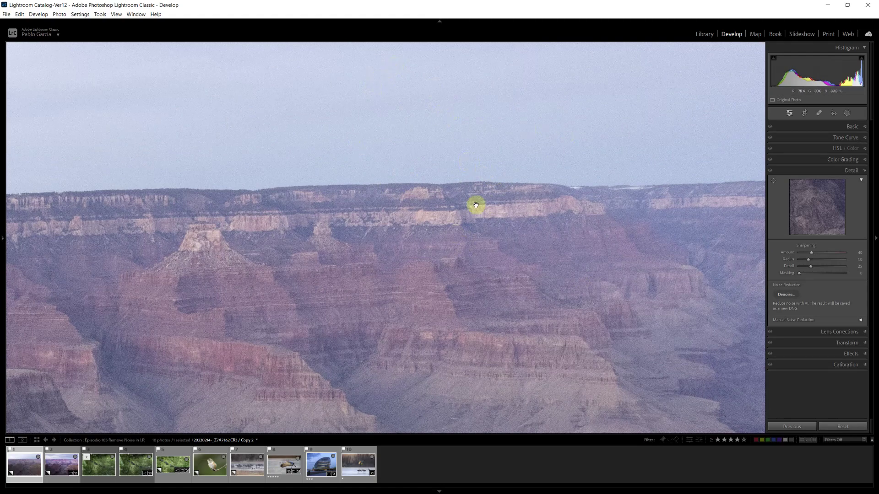
pyautogui.click(447, 285)
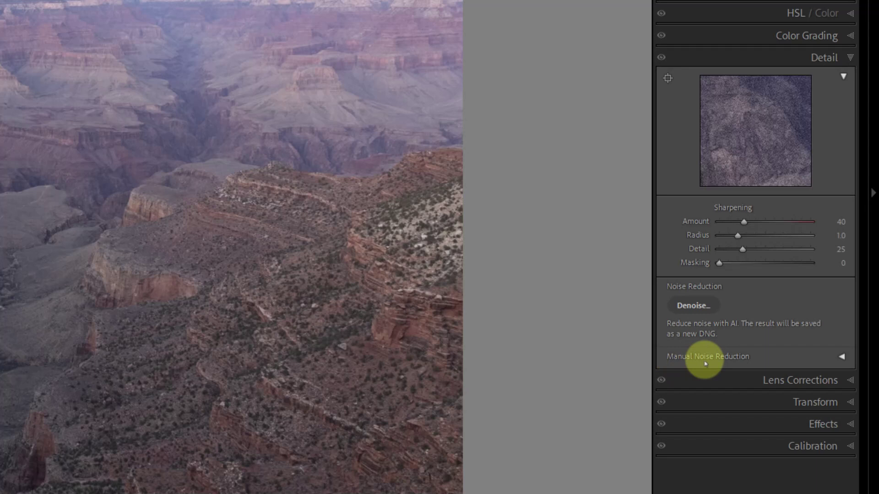
# Expand the Manual Noise Reduction sliders, showing Luminance 0 and Color 25
pyautogui.click(842, 358)
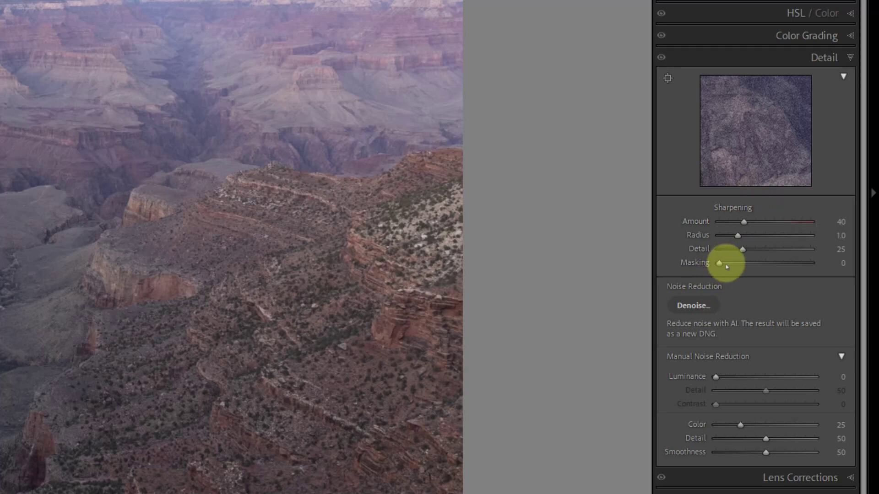
# Preview the sharpening mask and set Sharpening Masking to 59 so the sky stays unsharpened
pyautogui.keyDown('alt'); pyautogui.click(719, 264); pyautogui.keyUp('alt')
pyautogui.moveTo(719, 266); pyautogui.dragTo(752, 267)
pyautogui.moveTo(816, 275); pyautogui.dragTo(819, 275)
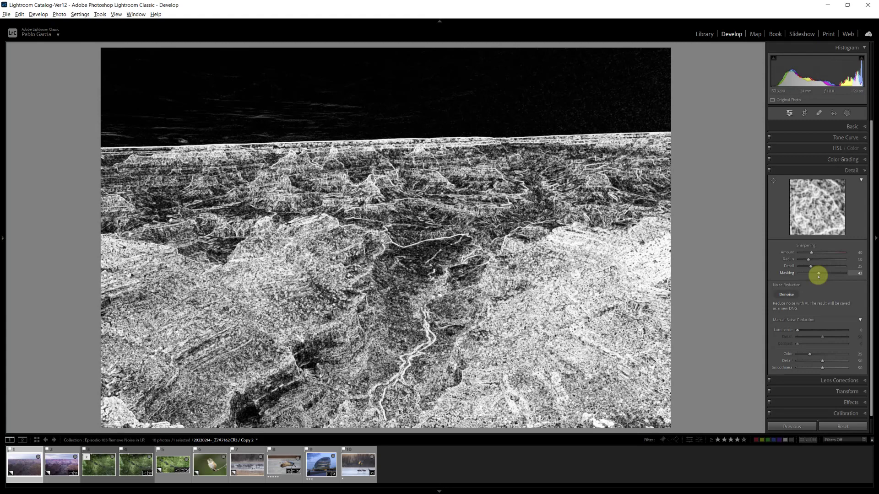
pyautogui.moveTo(819, 275)
pyautogui.mouseDown()
pyautogui.moveTo(787, 274)
pyautogui.moveTo(826, 274)
pyautogui.mouseUp()
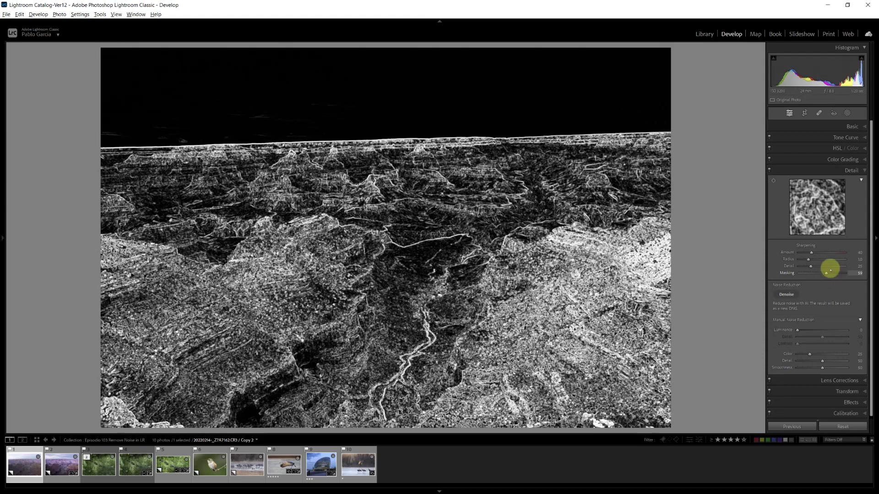
pyautogui.press('alt')
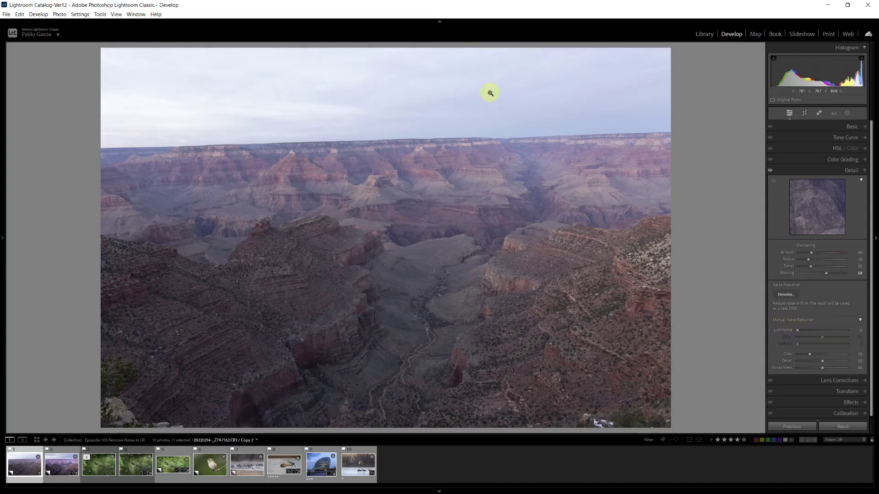
pyautogui.click(451, 138)
# Pan to the sky at 1:1 and set Luminance noise reduction to 34, after testing 100 and 0
pyautogui.moveTo(446, 190); pyautogui.dragTo(436, 308)
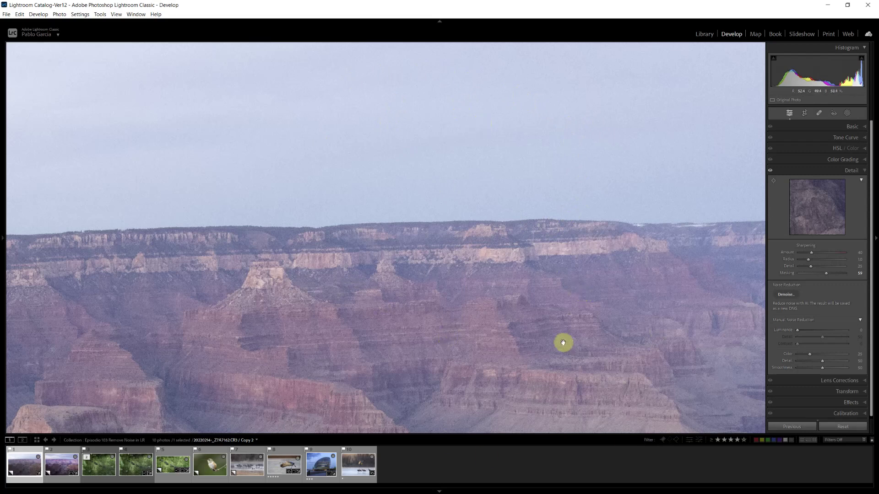
pyautogui.moveTo(513, 364); pyautogui.dragTo(521, 333)
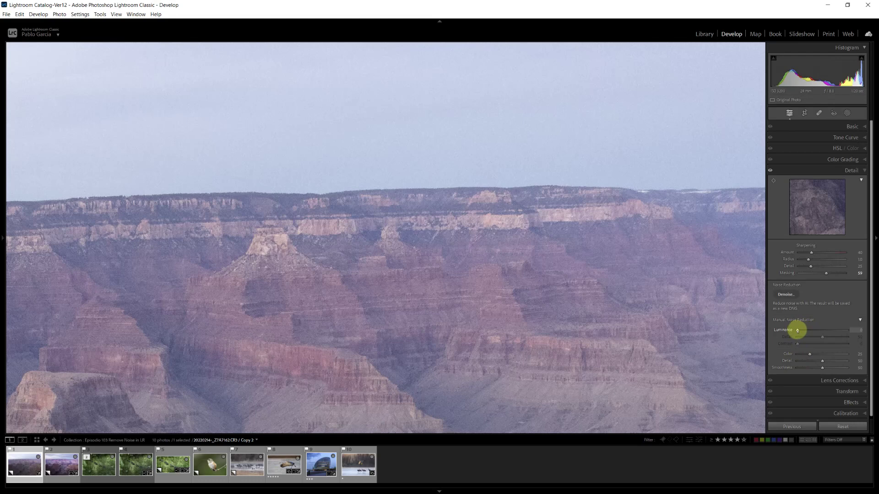
pyautogui.moveTo(797, 331); pyautogui.dragTo(873, 334)
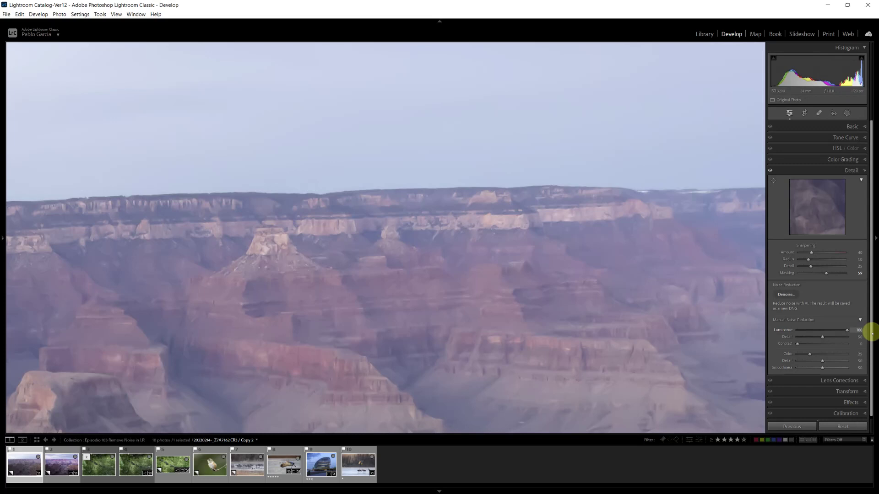
pyautogui.moveTo(871, 333); pyautogui.dragTo(796, 330)
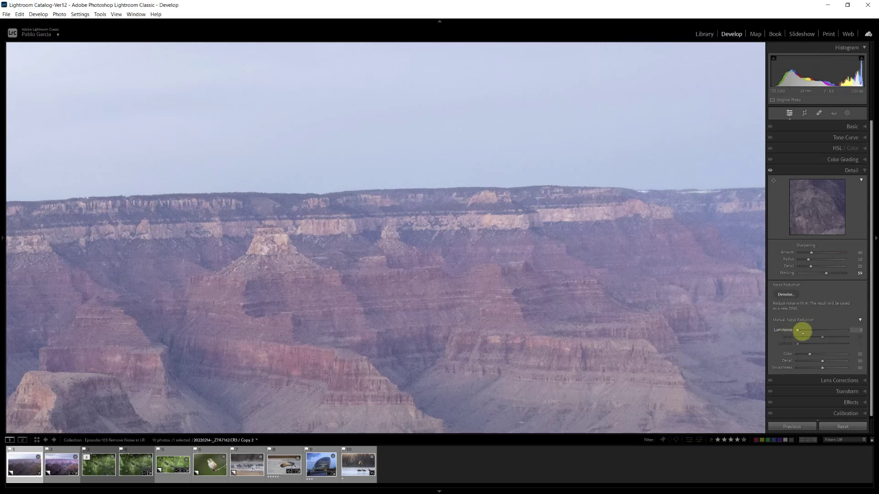
pyautogui.moveTo(803, 333); pyautogui.dragTo(811, 332)
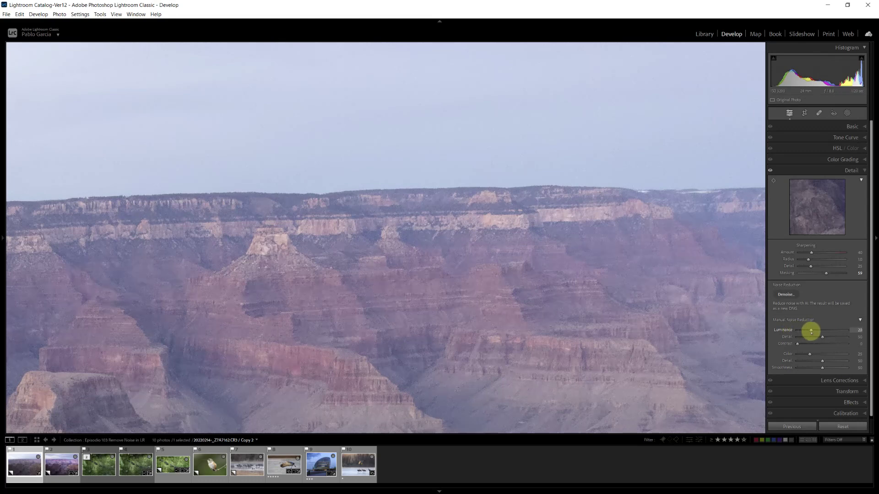
pyautogui.moveTo(811, 331); pyautogui.dragTo(815, 331)
pyautogui.keyDown('alt'); pyautogui.click(814, 330); pyautogui.keyUp('alt')
# In greyscale preview, fine-tune Luminance to 36 and noise reduction Detail to about 60
pyautogui.moveTo(814, 330)
pyautogui.mouseDown()
pyautogui.moveTo(806, 330)
pyautogui.moveTo(830, 330)
pyautogui.moveTo(814, 330)
pyautogui.mouseUp()
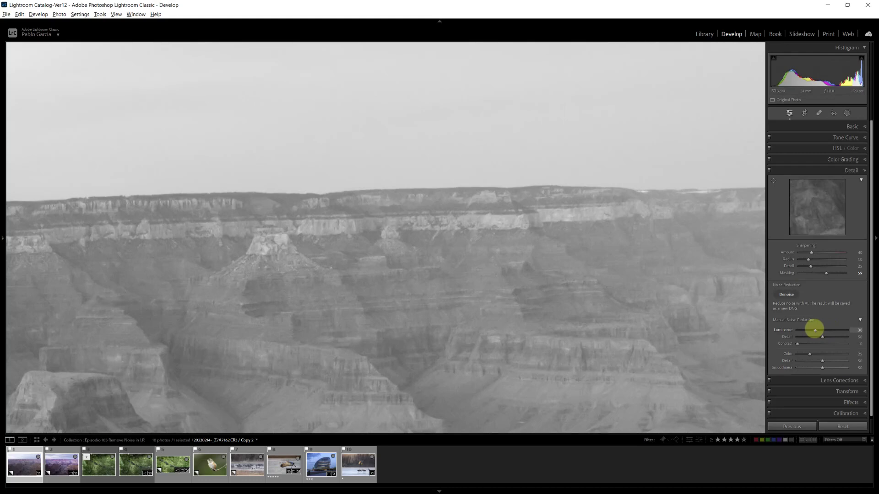
pyautogui.moveTo(815, 330); pyautogui.dragTo(815, 330)
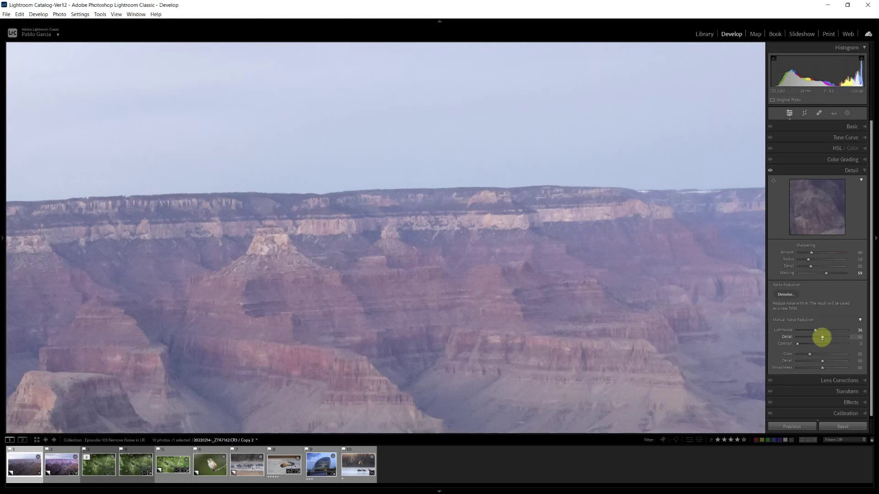
pyautogui.press('alt')
pyautogui.moveTo(823, 338)
pyautogui.mouseDown()
pyautogui.moveTo(803, 338)
pyautogui.moveTo(825, 339)
pyautogui.mouseUp()
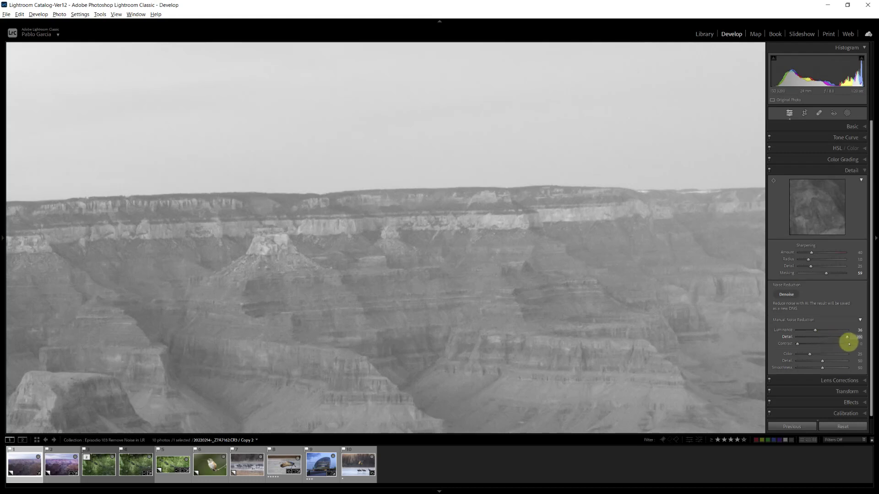
pyautogui.moveTo(848, 343); pyautogui.dragTo(821, 338)
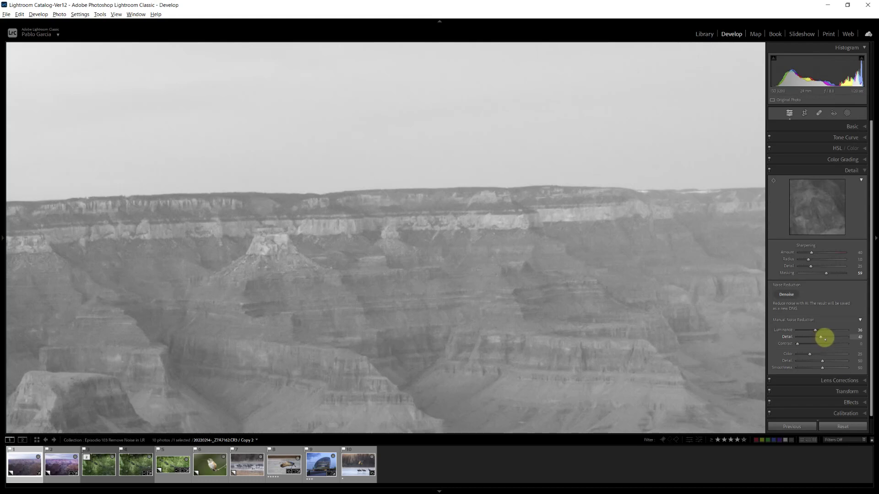
pyautogui.moveTo(826, 338); pyautogui.dragTo(827, 338)
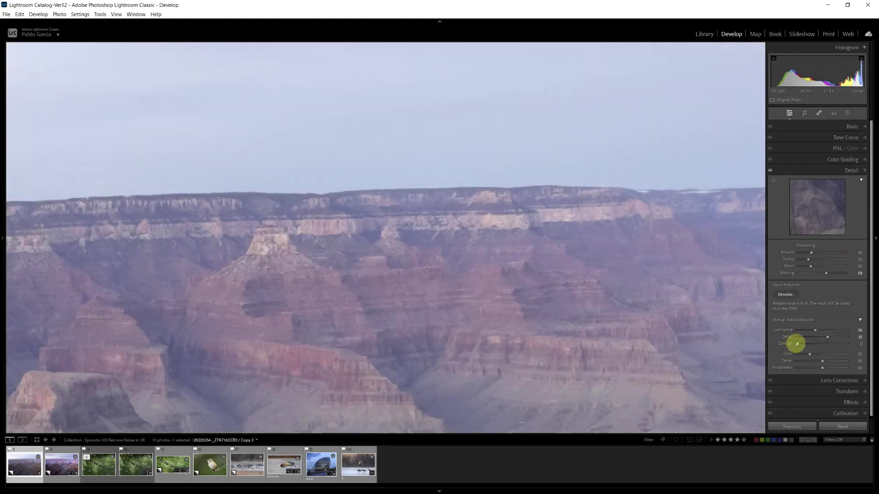
# Test noise reduction Contrast at its maximum 100, then settle it at 38
pyautogui.moveTo(798, 343); pyautogui.dragTo(815, 343)
pyautogui.moveTo(876, 355); pyautogui.dragTo(820, 341)
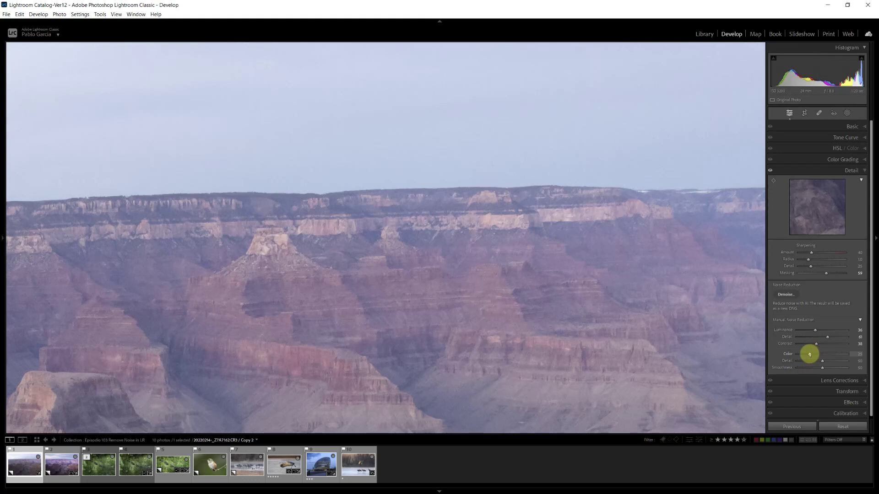
# Compare Color noise reduction at 0, keep it at 25, and switch to Grand Canyon Copy 3
pyautogui.moveTo(810, 355)
pyautogui.mouseDown()
pyautogui.moveTo(793, 353)
pyautogui.moveTo(803, 354)
pyautogui.mouseUp()
pyautogui.click(416, 249)
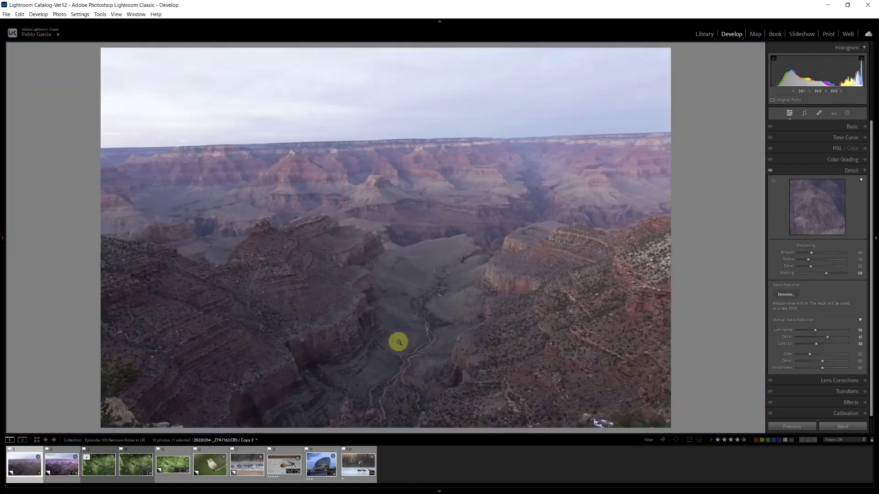
pyautogui.click(67, 453)
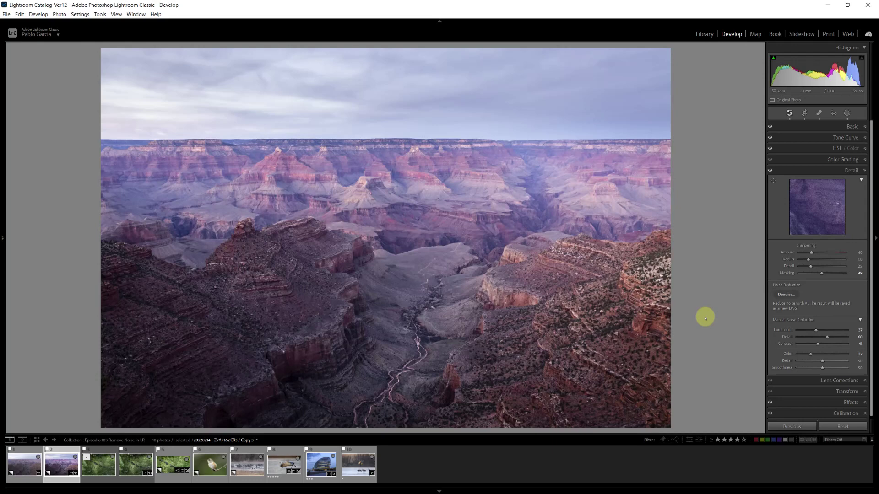
# Zoom to 1:1 on the Copy 3 sky and select its Darlen Sky mask
pyautogui.click(467, 122)
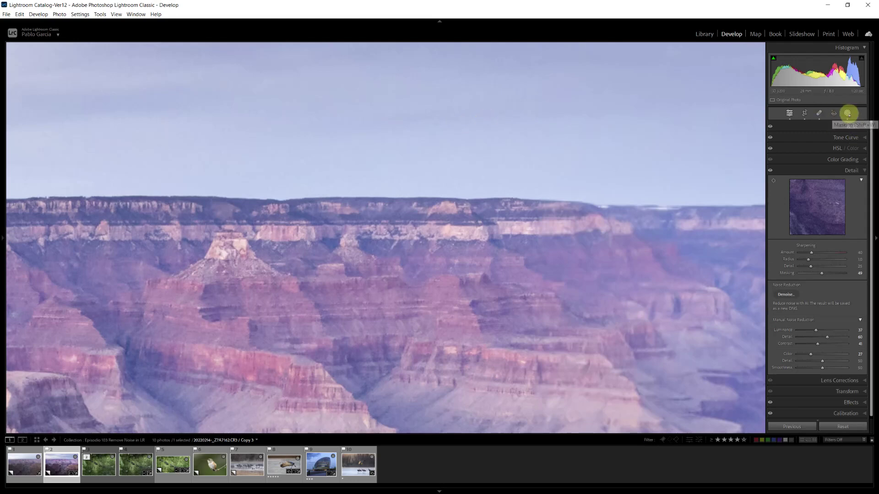
pyautogui.click(847, 114)
pyautogui.click(721, 86)
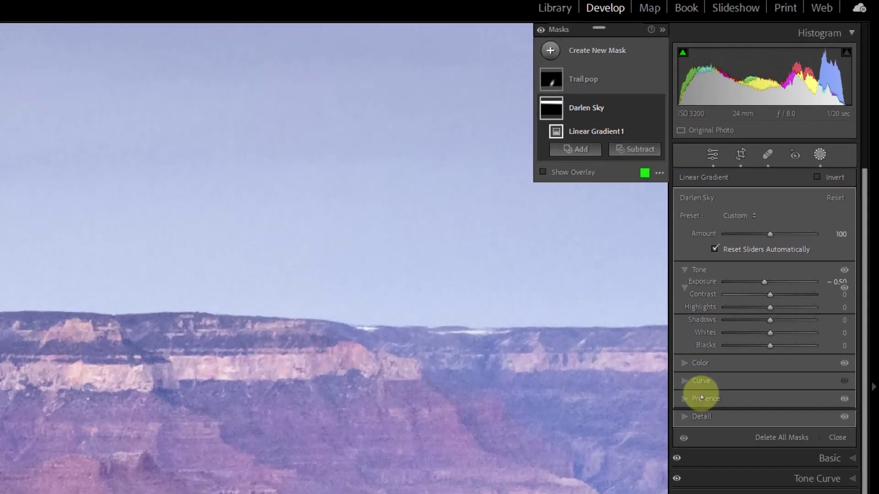
# Raise the Darlen Sky mask's Dehaze to 14, keeping Texture at -36
pyautogui.click(702, 398)
pyautogui.moveTo(761, 383); pyautogui.dragTo(767, 384)
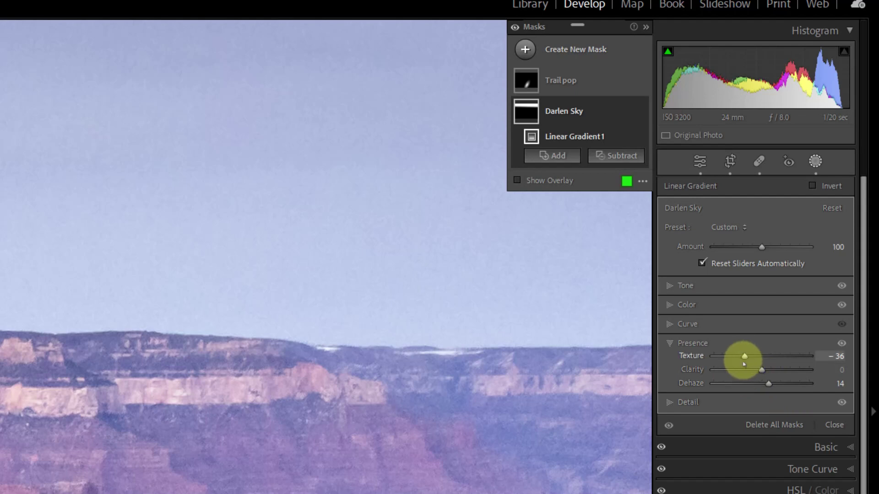
pyautogui.click(670, 403)
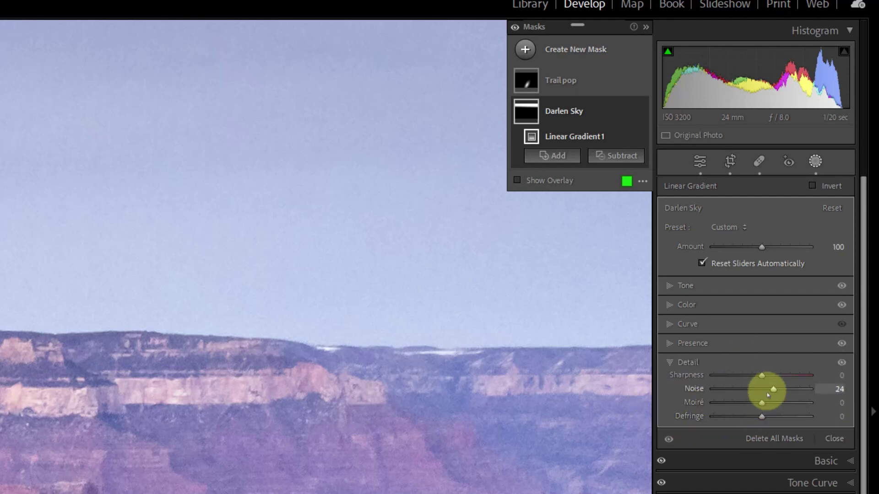
# Set the Darlen Sky mask's Noise slider to 24 to smooth the sky
pyautogui.moveTo(773, 391)
pyautogui.mouseDown()
pyautogui.moveTo(762, 392)
pyautogui.moveTo(777, 395)
pyautogui.mouseUp()
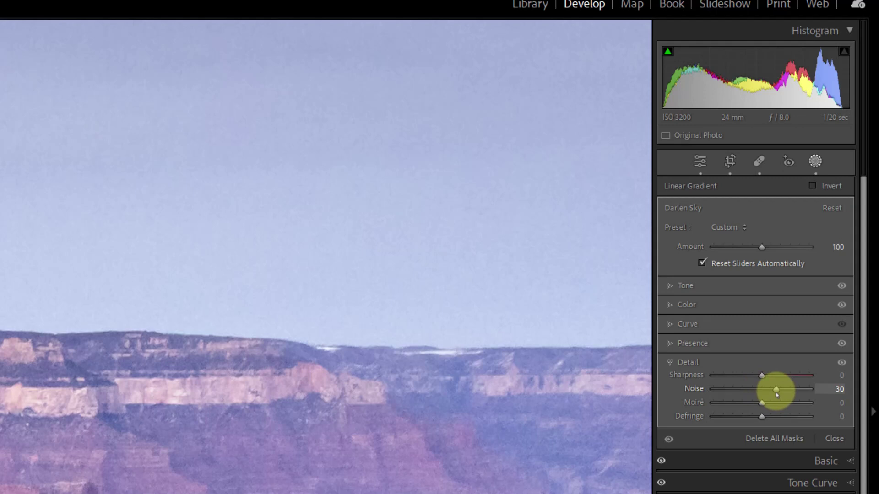
pyautogui.moveTo(777, 395); pyautogui.dragTo(774, 396)
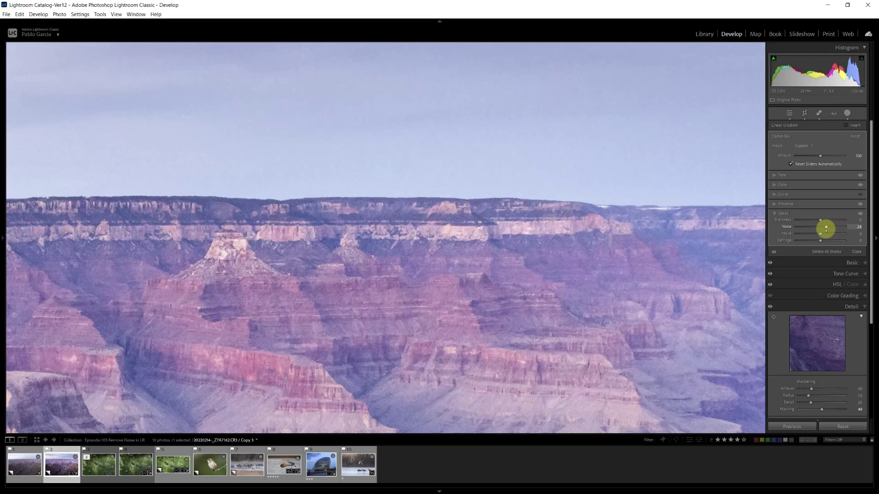
pyautogui.moveTo(827, 228); pyautogui.dragTo(827, 228)
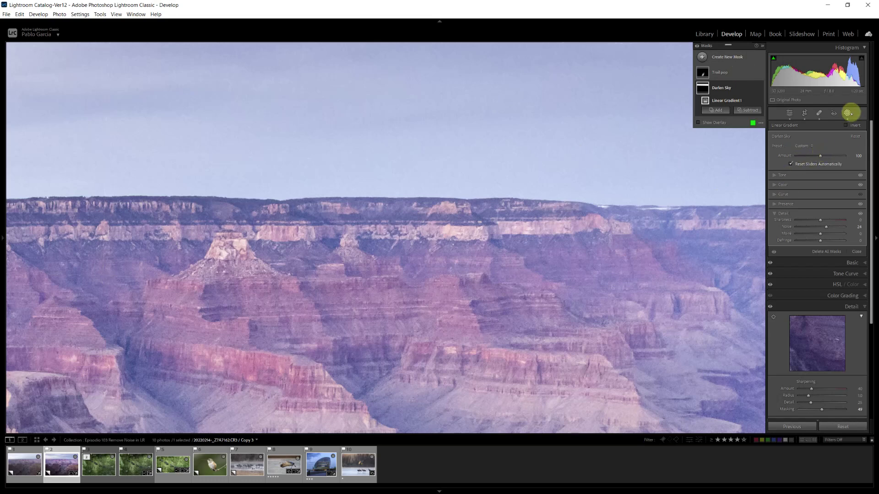
# Close the mask panel and return to the full Fit view of the Grand Canyon photo
pyautogui.click(806, 119)
pyautogui.click(427, 169)
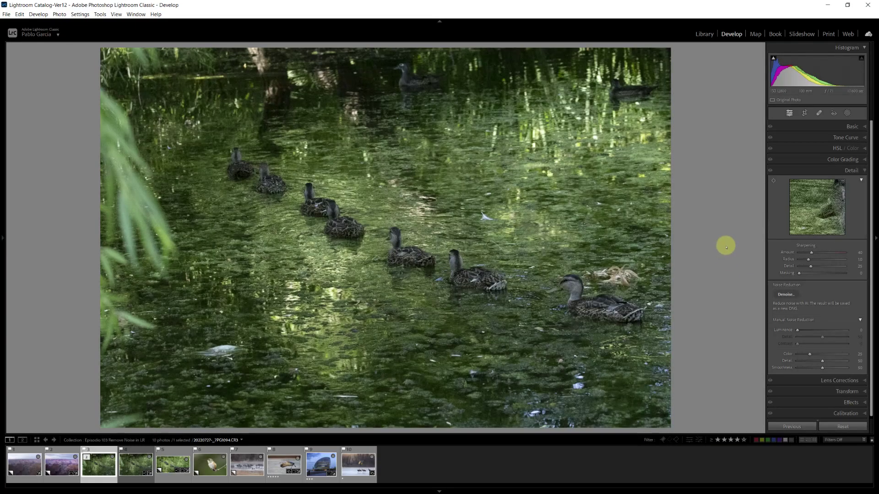
# Zoom in on the ducks twice and pan across them to inspect the grain, then zoom back out
pyautogui.click(366, 222)
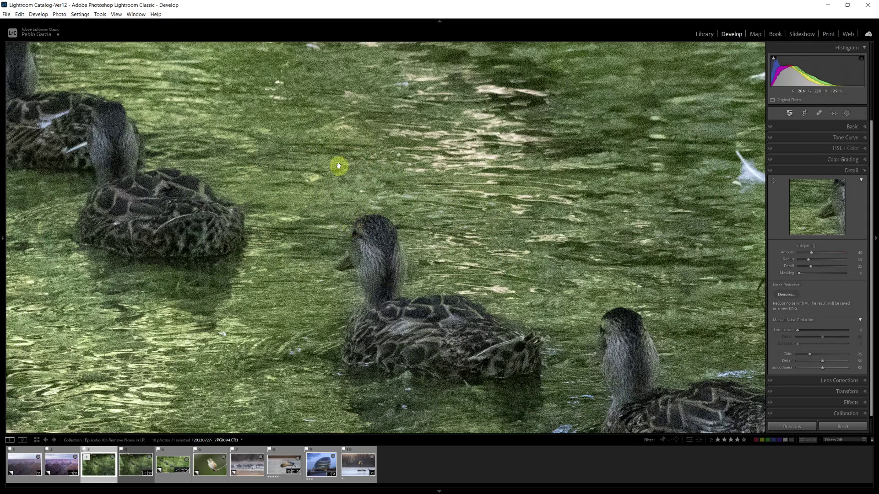
pyautogui.moveTo(384, 316); pyautogui.dragTo(339, 239)
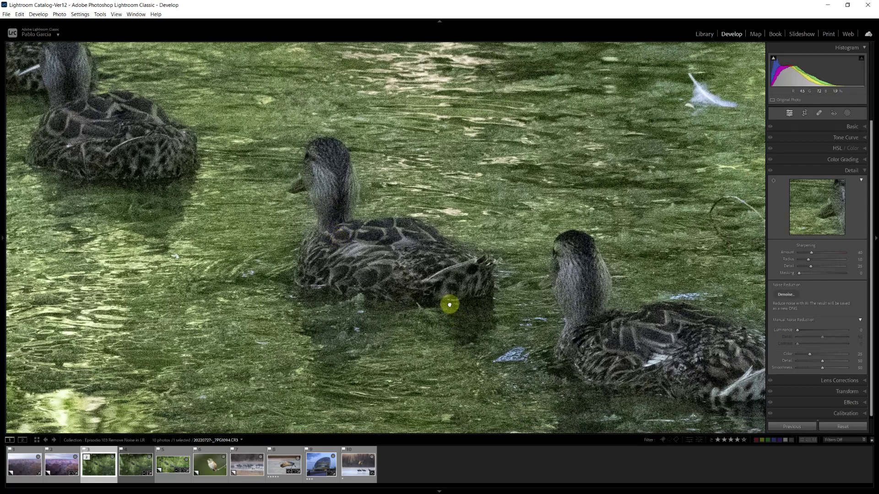
pyautogui.hotkey('ctrl', '-')
pyautogui.hotkey('ctrl', '-')
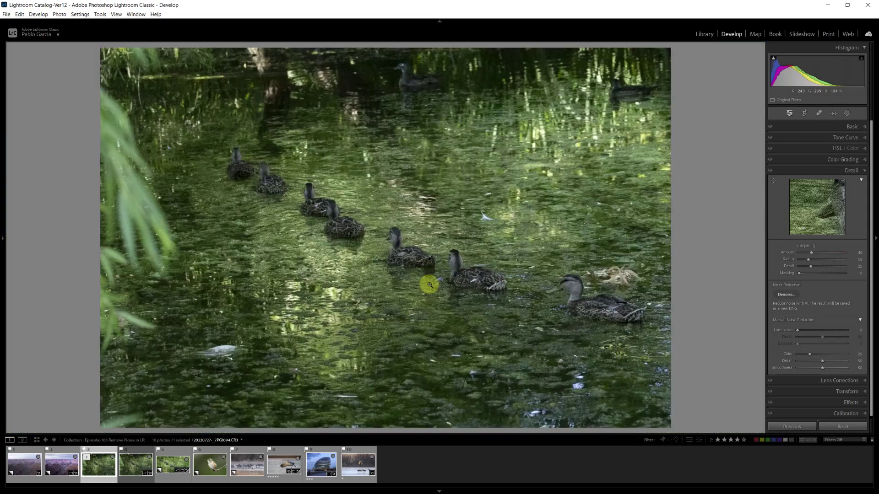
pyautogui.click(378, 199)
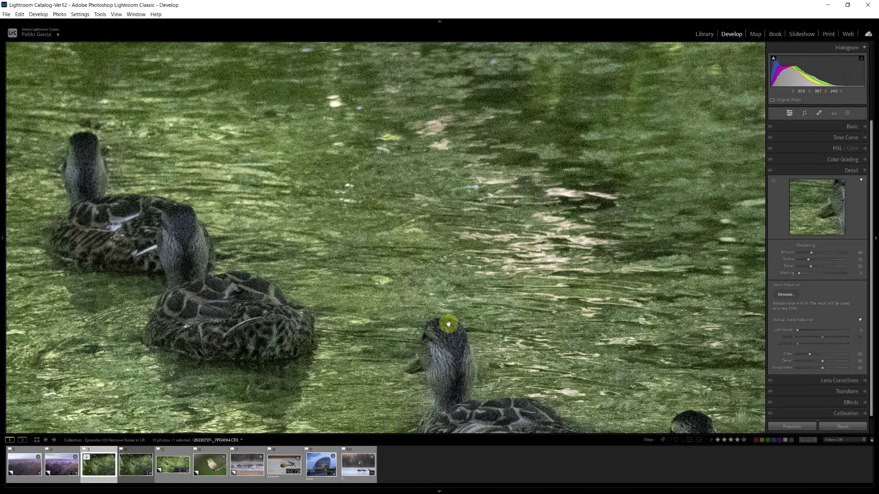
pyautogui.moveTo(416, 275); pyautogui.dragTo(384, 149)
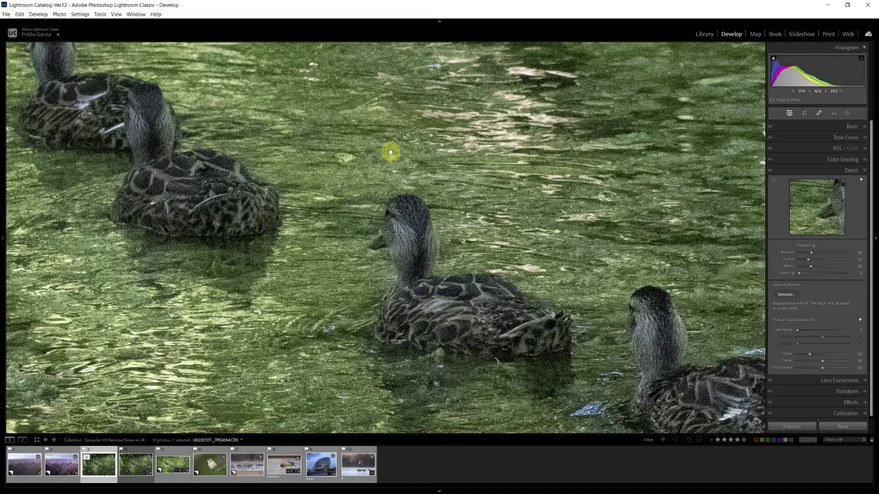
pyautogui.click(390, 151)
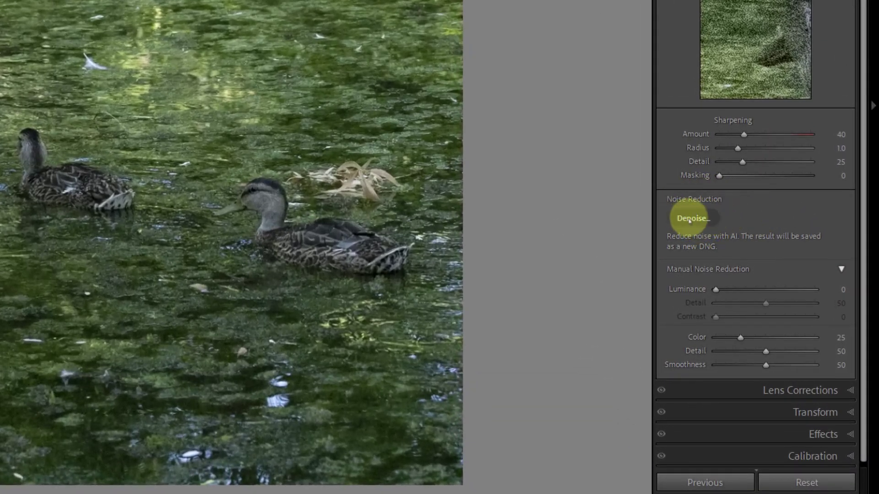
# Launch AI Denoise on the duck photo, lower its strength and preview the whole image
pyautogui.click(690, 220)
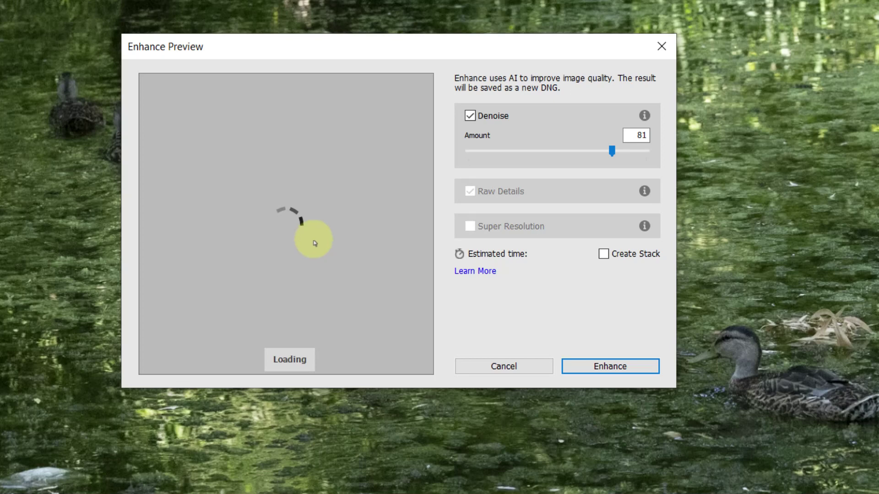
pyautogui.press('Return')
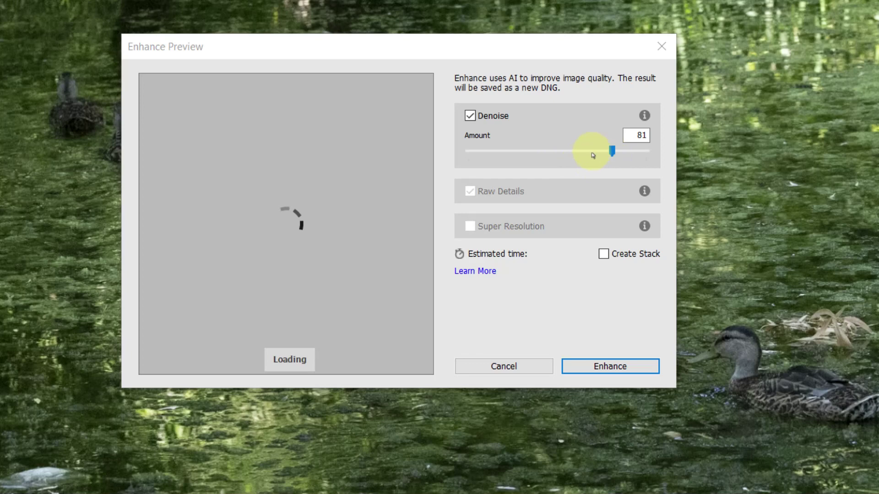
pyautogui.click(559, 153)
pyautogui.moveTo(559, 151)
pyautogui.mouseDown()
pyautogui.moveTo(652, 153)
pyautogui.moveTo(545, 144)
pyautogui.moveTo(564, 151)
pyautogui.mouseUp()
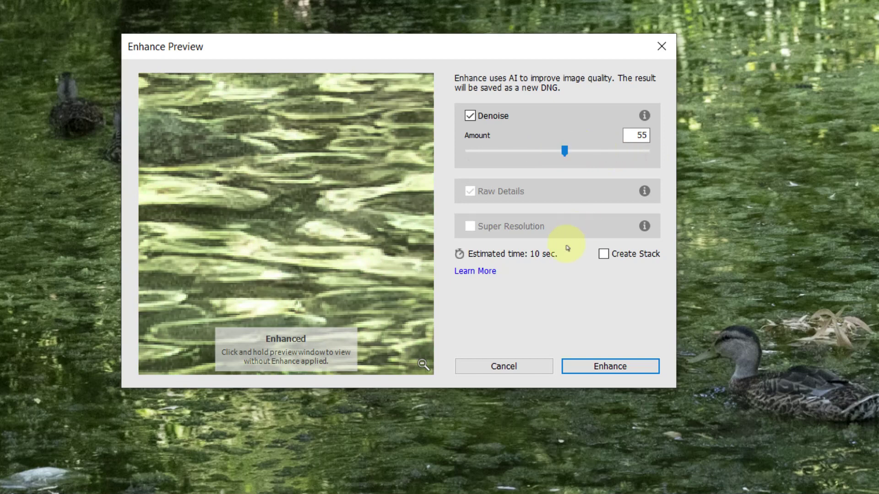
pyautogui.click(422, 365)
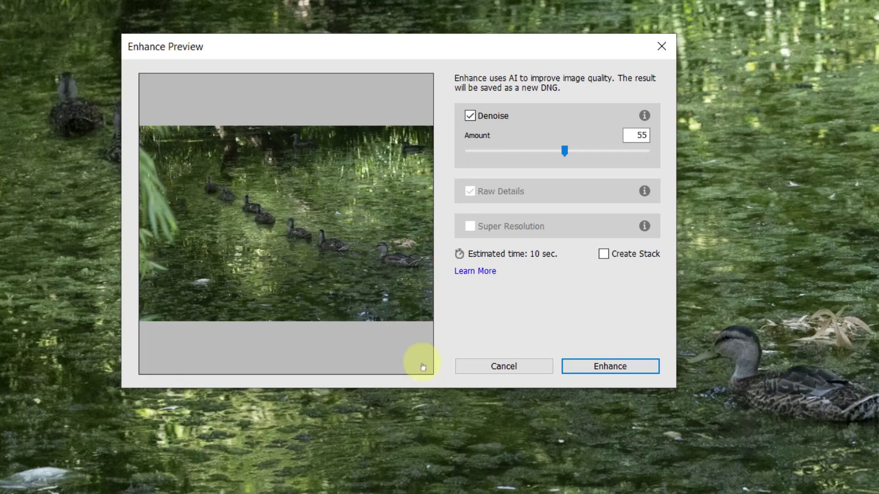
# Zoom the preview onto a duck and try Denoise amounts of 43, 48 and 53
pyautogui.click(289, 222)
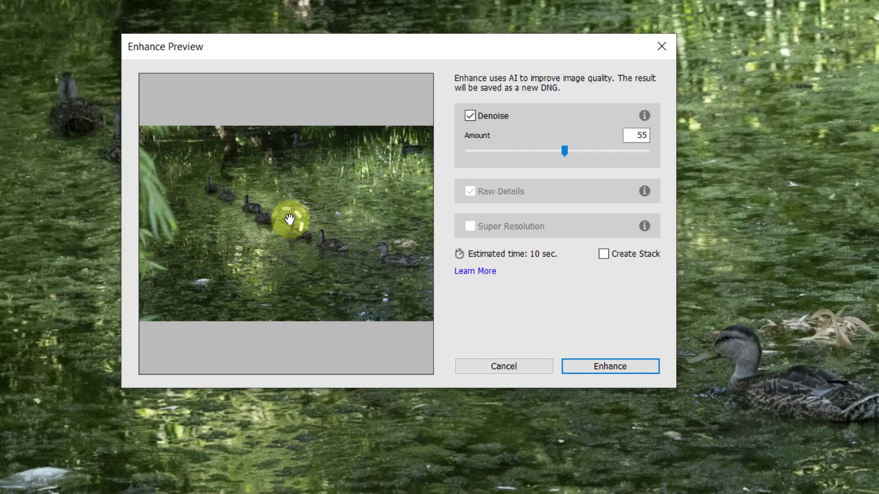
pyautogui.moveTo(288, 247); pyautogui.dragTo(314, 232)
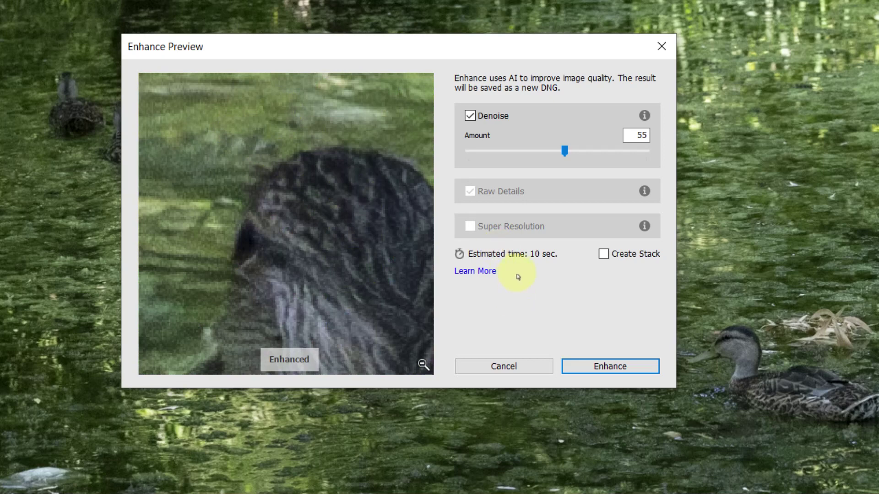
pyautogui.moveTo(565, 151); pyautogui.dragTo(543, 154)
pyautogui.moveTo(544, 154)
pyautogui.mouseDown()
pyautogui.moveTo(558, 152)
pyautogui.moveTo(550, 155)
pyautogui.mouseUp()
pyautogui.click(559, 156)
# Compare enhanced and noisy previews of the duck and raise the Denoise amount to 57
pyautogui.click(303, 233)
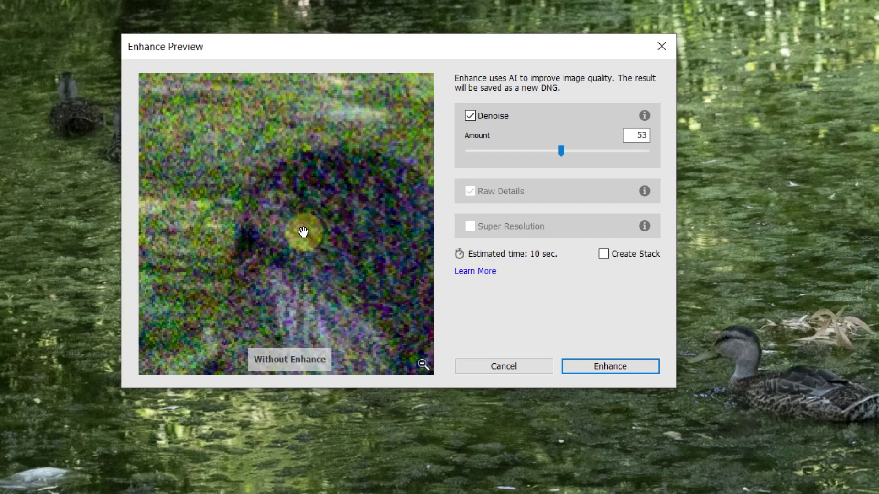
pyautogui.click(303, 232)
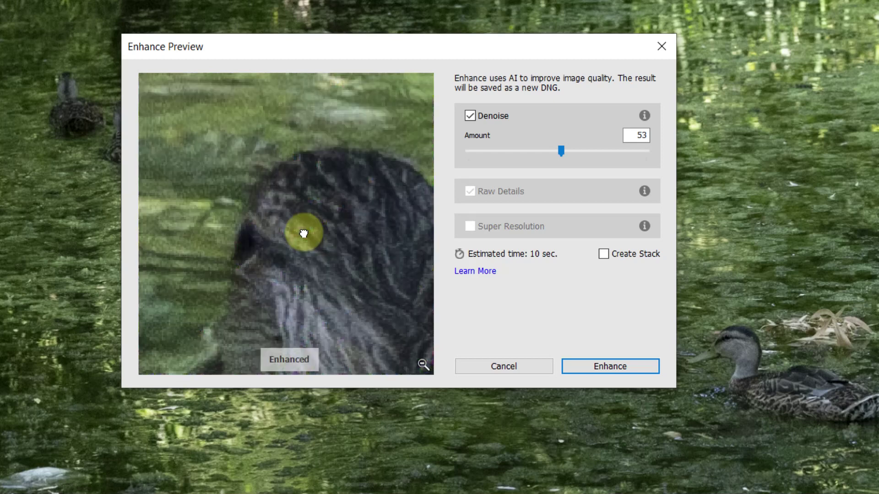
pyautogui.click(304, 232)
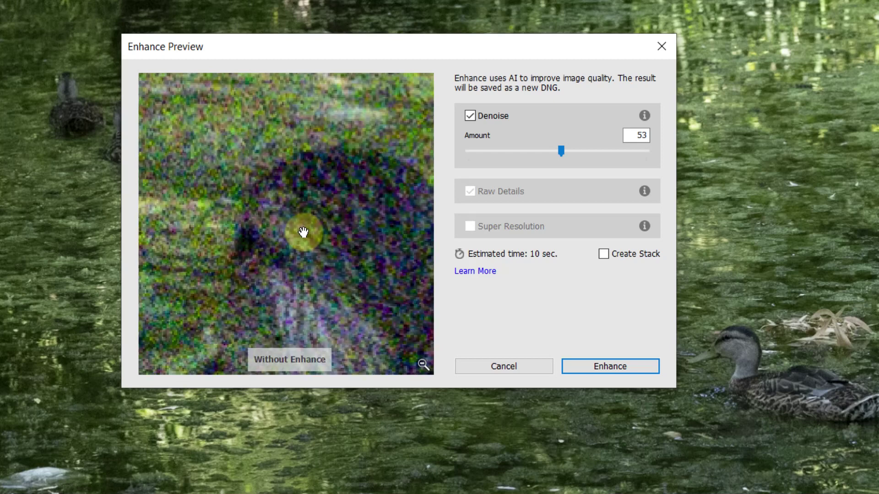
pyautogui.moveTo(561, 151); pyautogui.dragTo(570, 156)
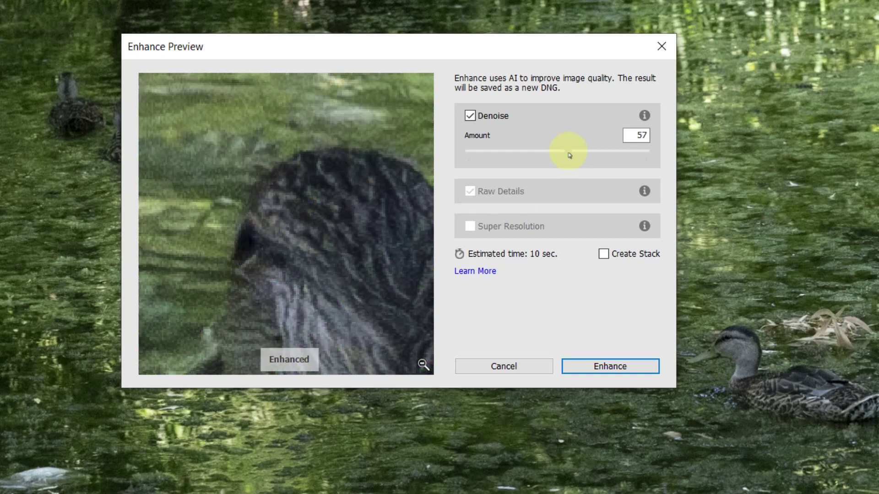
pyautogui.click(326, 247)
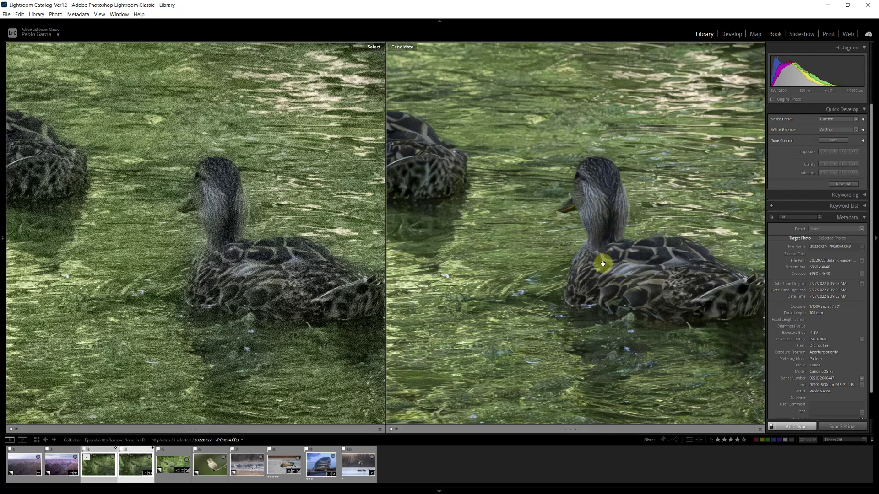
# Pan both compared images onto the duck, then open the denoised ducks photo alone
pyautogui.moveTo(602, 263); pyautogui.dragTo(628, 288)
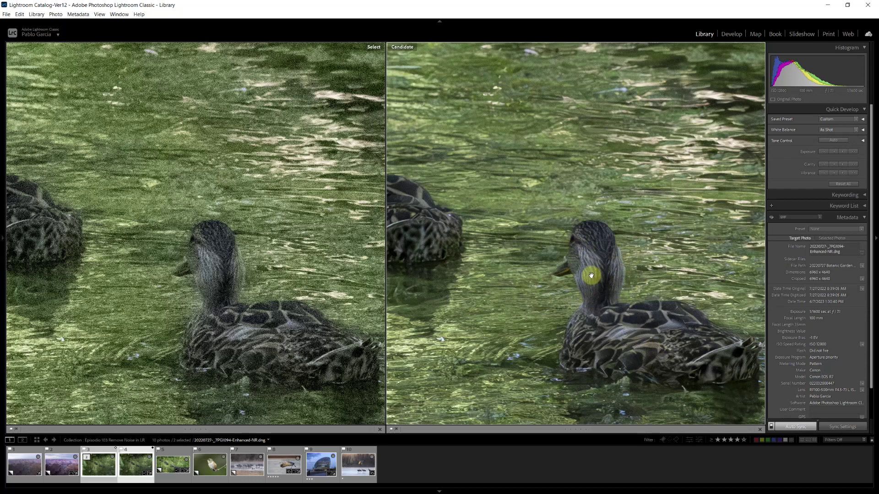
pyautogui.moveTo(615, 287); pyautogui.dragTo(618, 276)
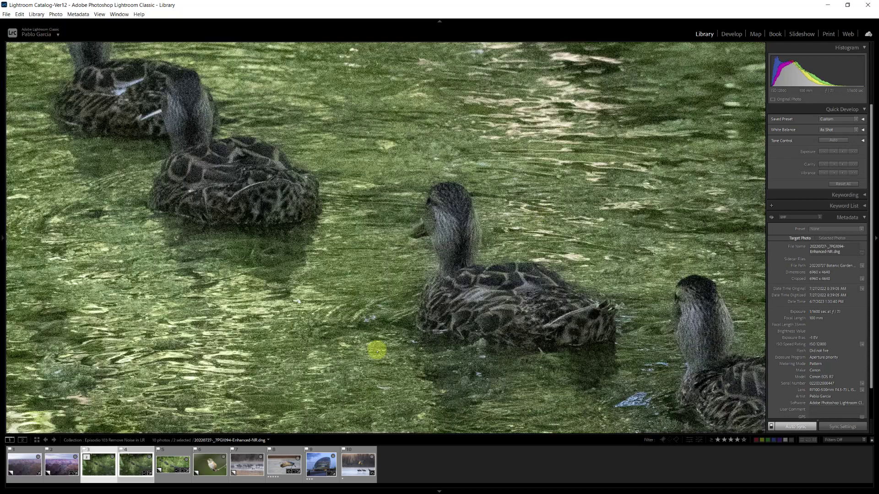
pyautogui.click(649, 205)
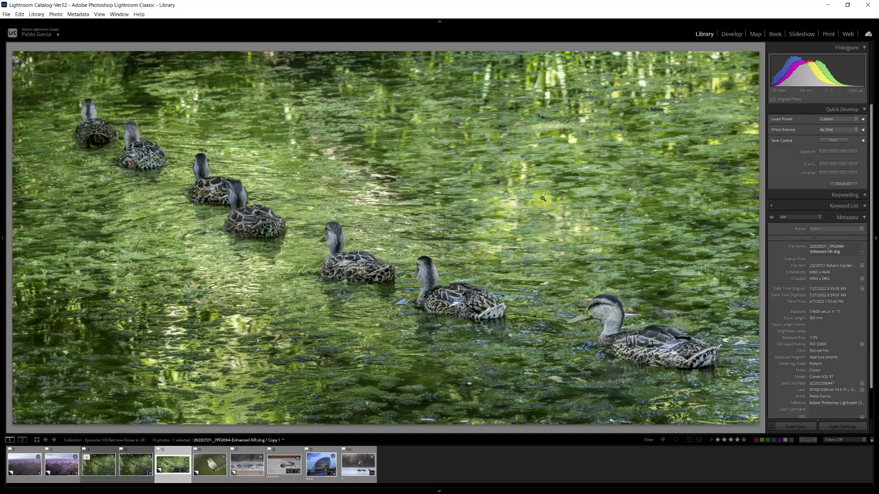
# Preview the denoised duck photo full screen
pyautogui.press('f')
# Select the seventh filmstrip photo, then the flying crane photo, and open it in Develop
pyautogui.click(252, 451)
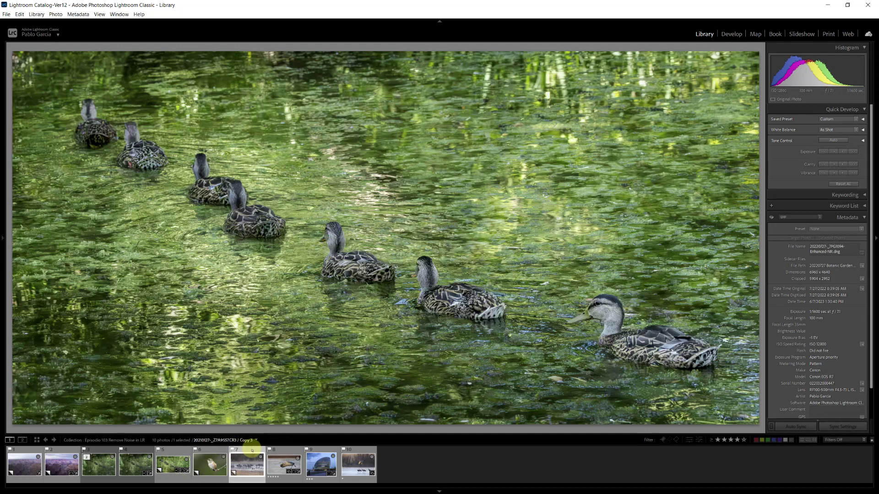
pyautogui.click(292, 455)
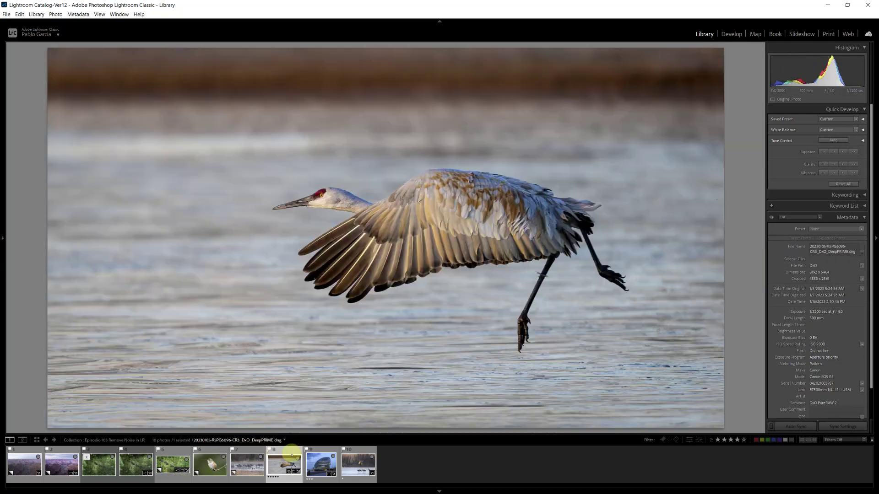
pyautogui.click(732, 34)
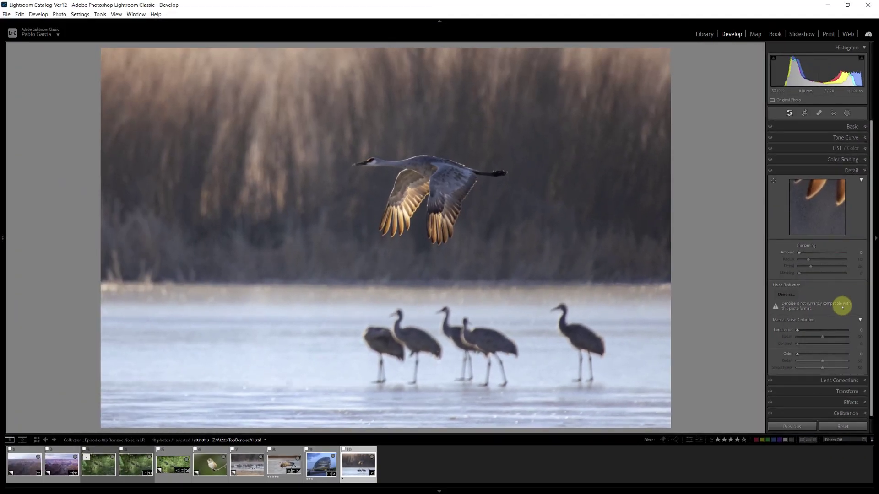
# Select the Grand Canyon photo plus another, start AI Denoise and lower the Amount from 81
pyautogui.click(25, 456)
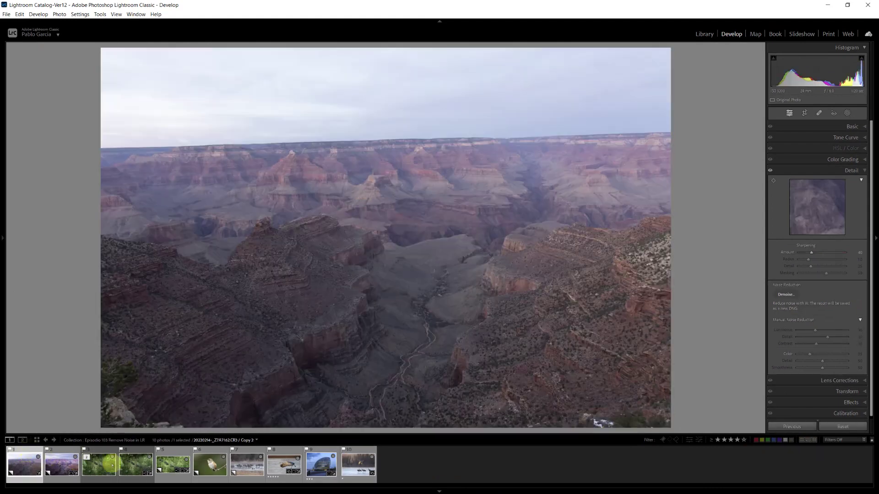
pyautogui.keyDown('ctrl'); pyautogui.click(105, 458); pyautogui.keyUp('ctrl')
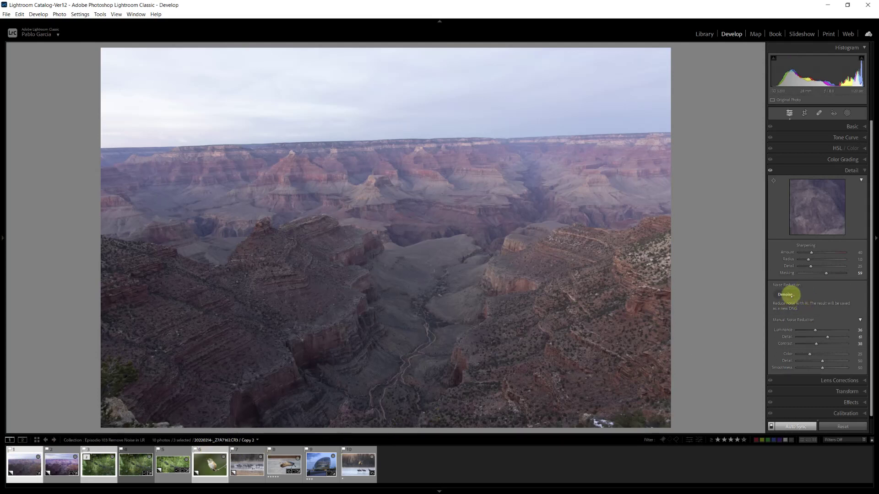
pyautogui.click(791, 295)
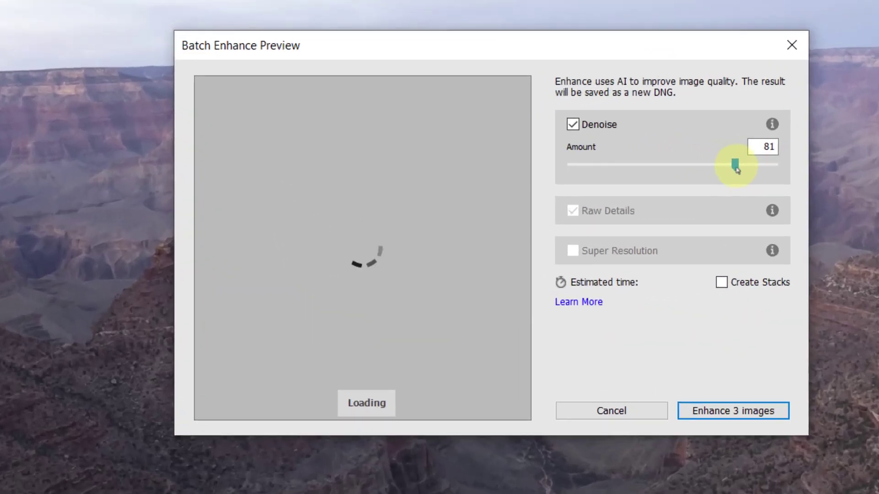
pyautogui.moveTo(584, 179); pyautogui.dragTo(569, 182)
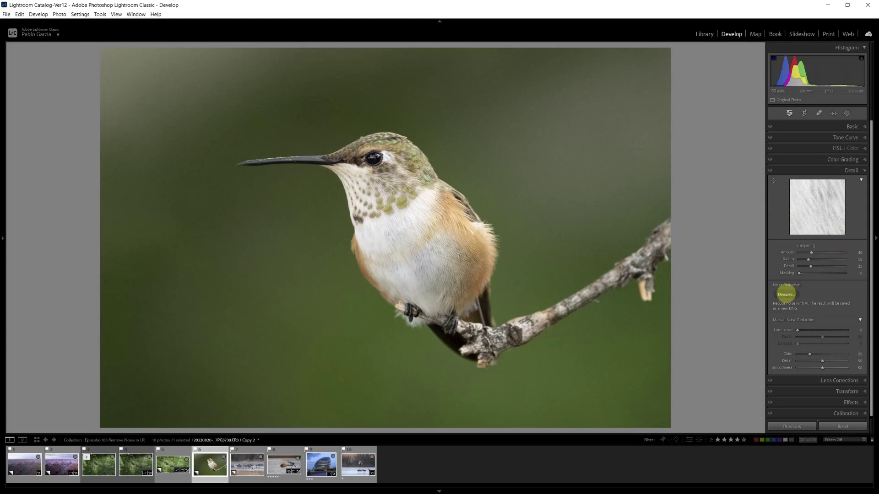
# Reveal the Detail panel's Alt reset options, then step back to the denoised ducks photo
pyautogui.press('alt')
pyautogui.press('alt')
pyautogui.press('Left')
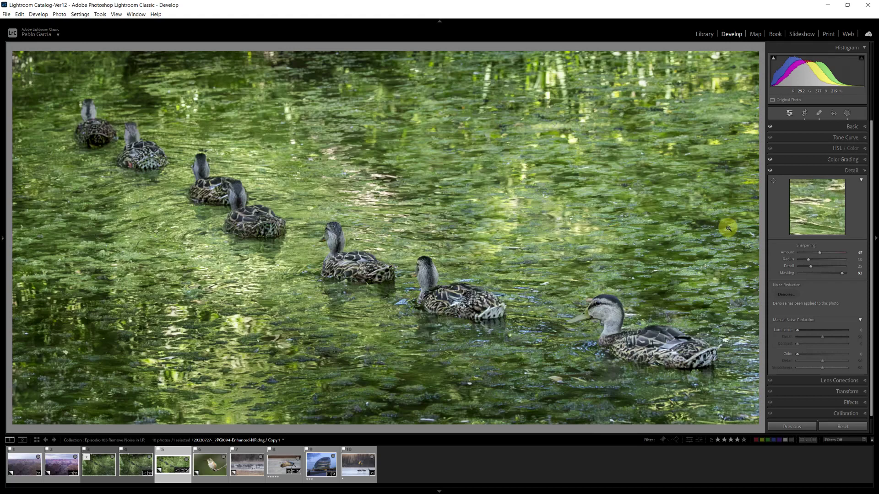